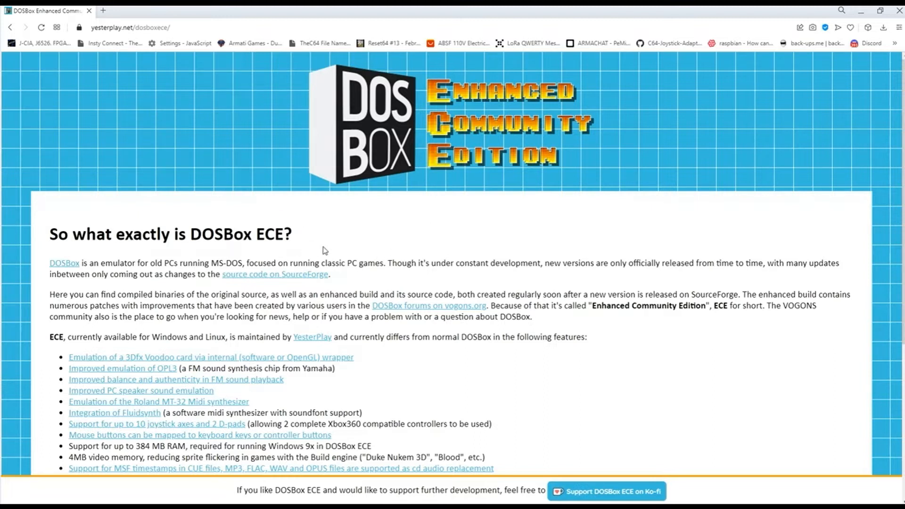
Review the DOSBox ECE feature list on the web page
scroll(329, 260, "down", 1)
scroll(329, 260, "down", 1)
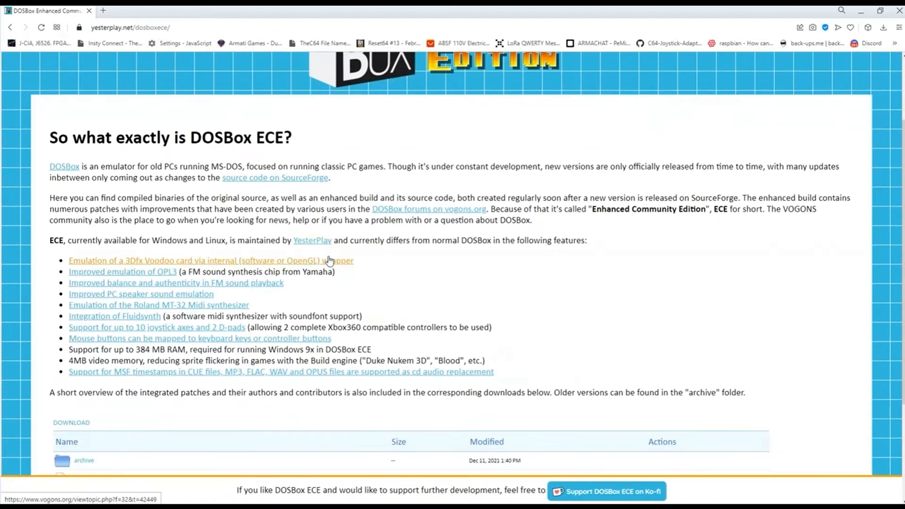
scroll(329, 260, "up", 1)
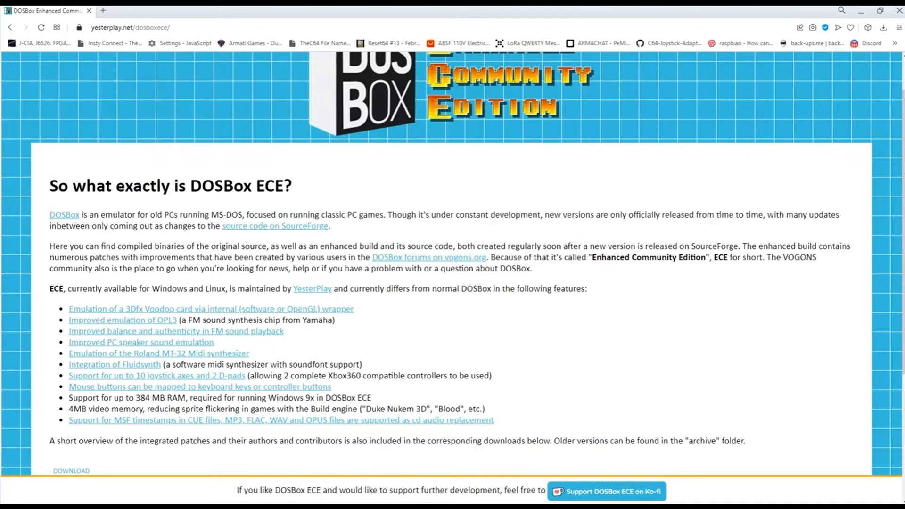
Switch to Notepad++ and examine the MIDI options and Fluidsynth settings in dosbox-ECE.conf, including the soundfont path
left_click_drag(904, 161, 614, 121)
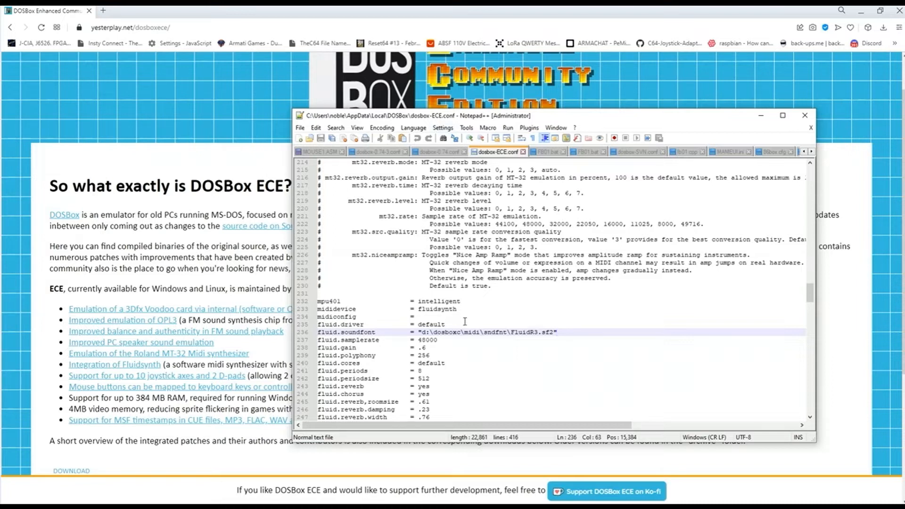
scroll(465, 321, "up", 3)
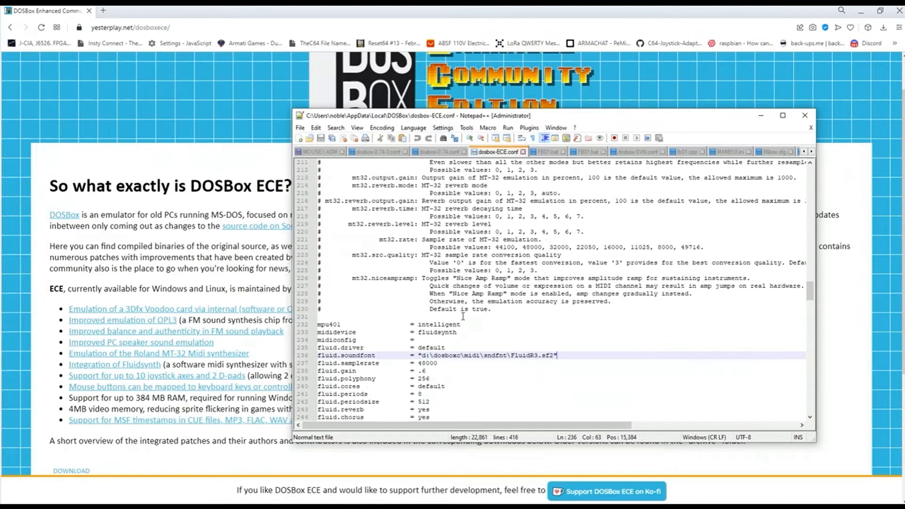
scroll(463, 316, "up", 16)
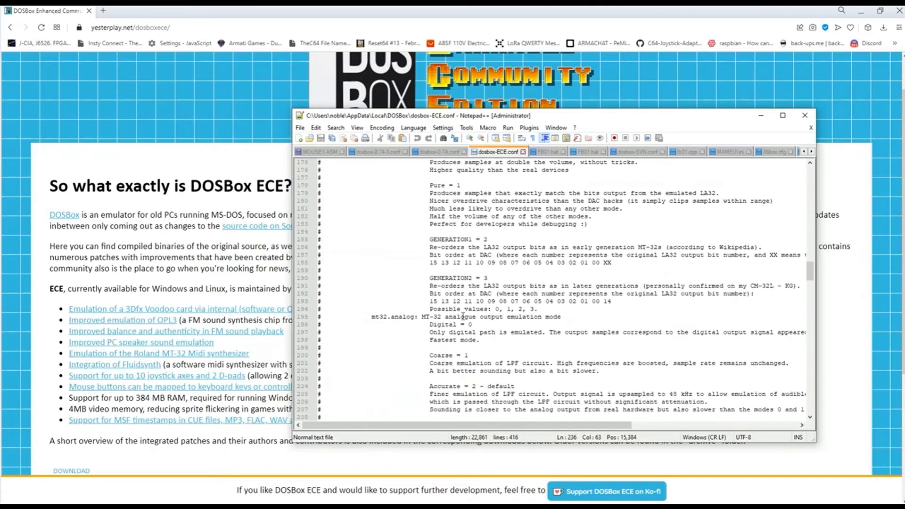
scroll(463, 314, "up", 15)
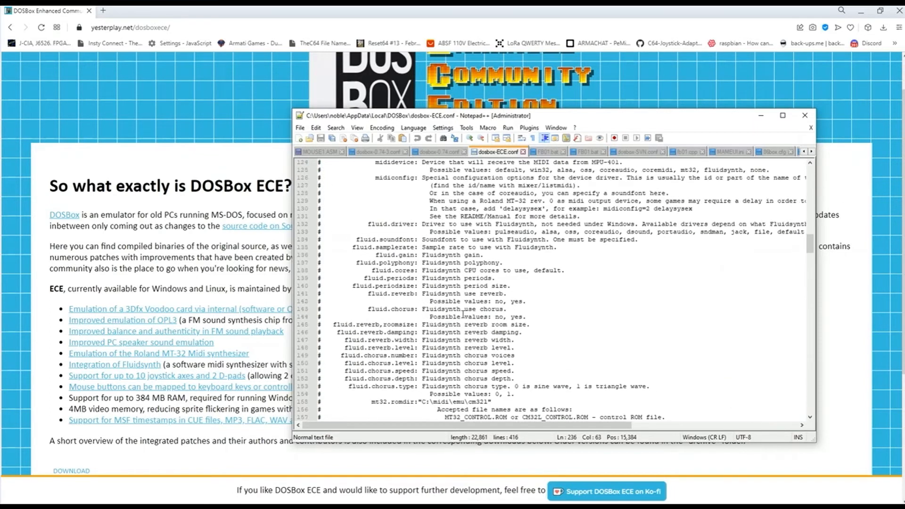
scroll(463, 314, "down", 1)
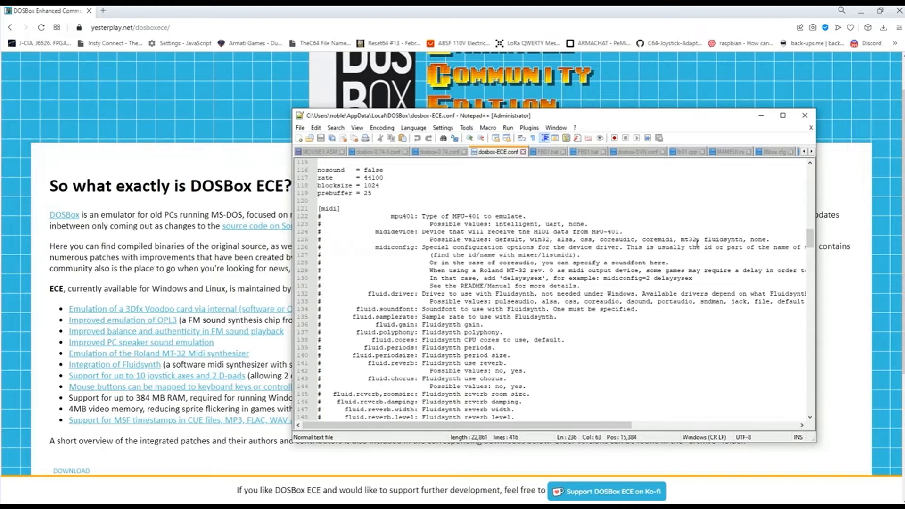
scroll(555, 242, "down", 2)
scroll(555, 243, "down", 20)
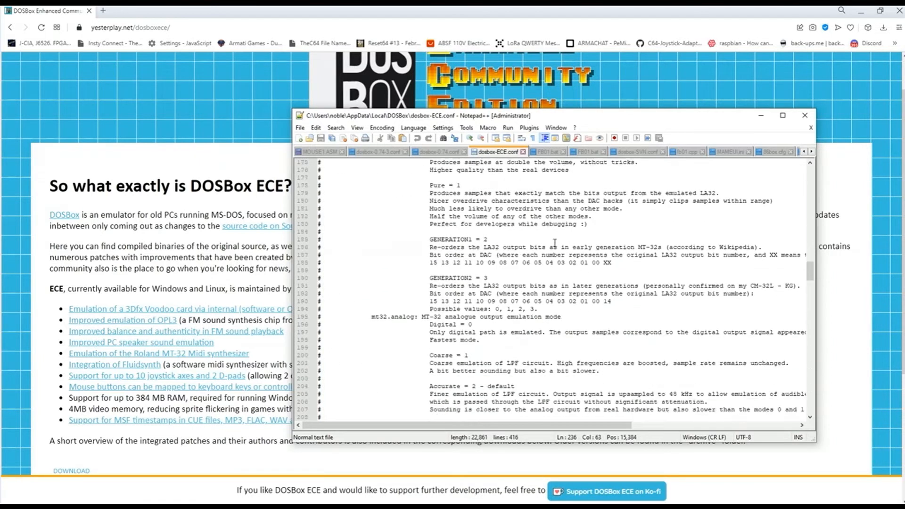
scroll(555, 242, "down", 7)
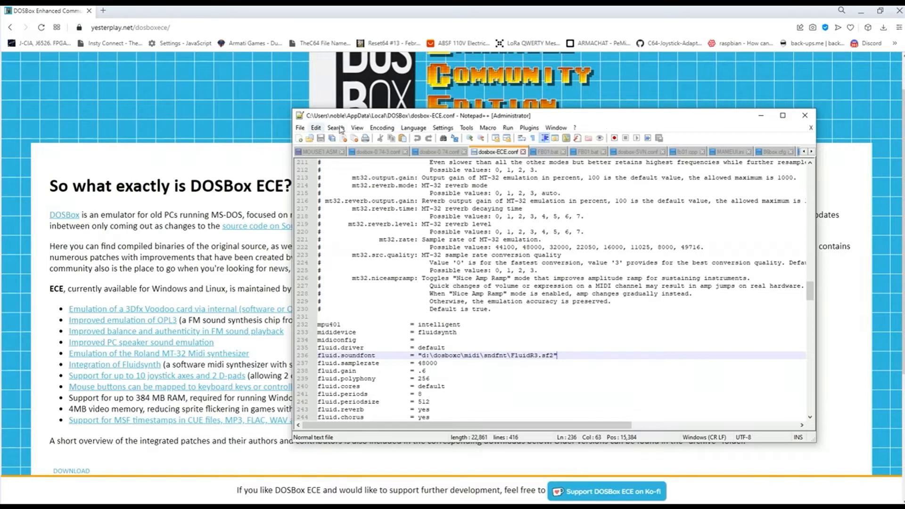
left_click_drag(624, 118, 904, 119)
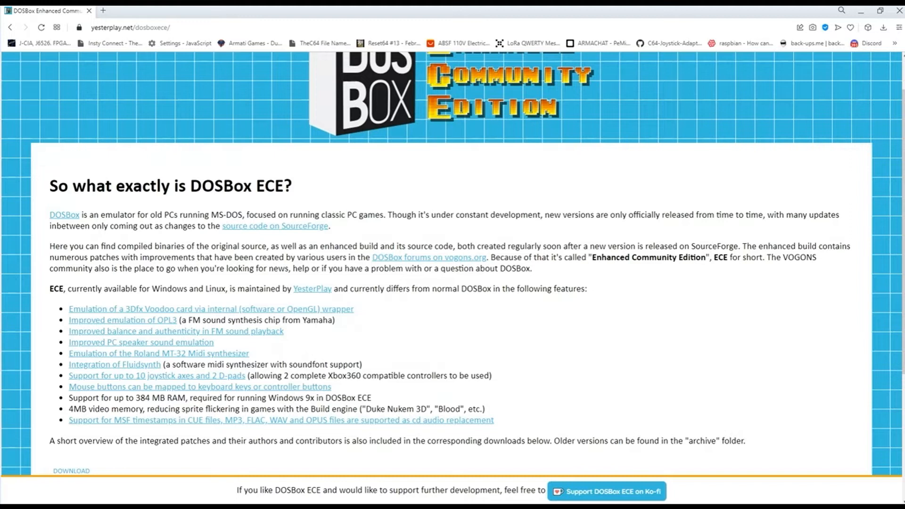
Switch to the DOSBox ECE r4471 folder in File Explorer, launch DOSBox.exe and move the folder window out of view
left_click_drag(904, 90, 540, 89)
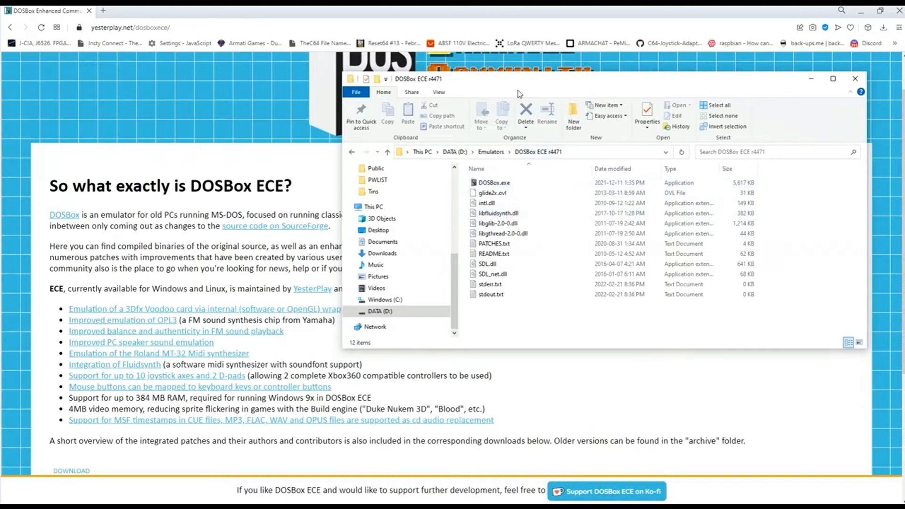
double_click(503, 184)
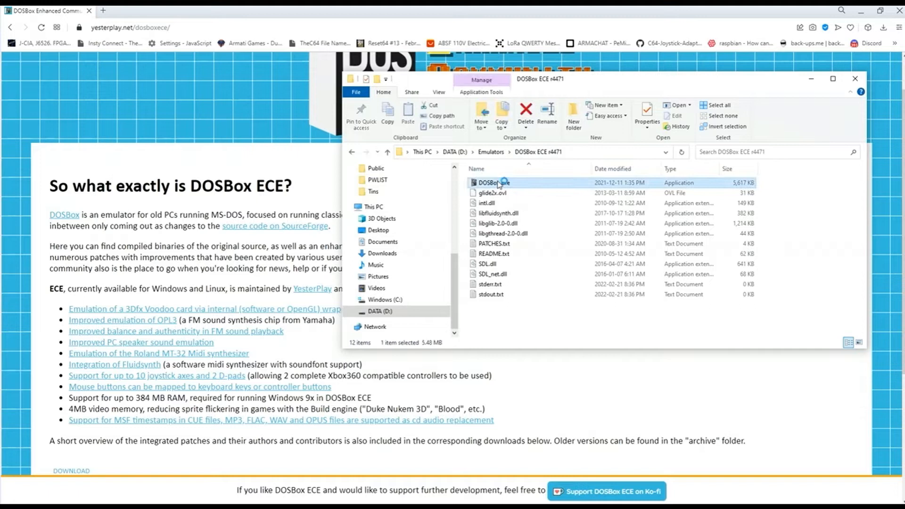
left_click_drag(590, 81, 904, 81)
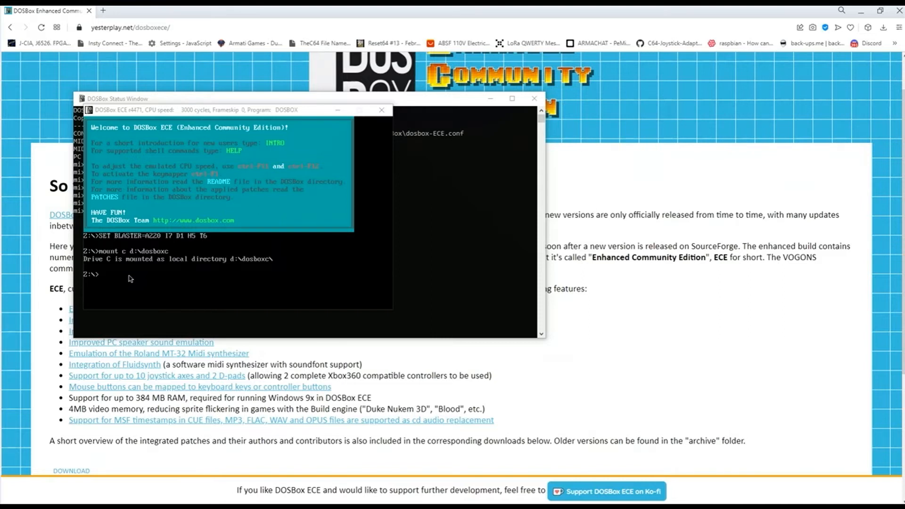
Change to drive C: at the DOS prompt and list its directory contents
left_click(165, 267)
type("c:")
key("Return")
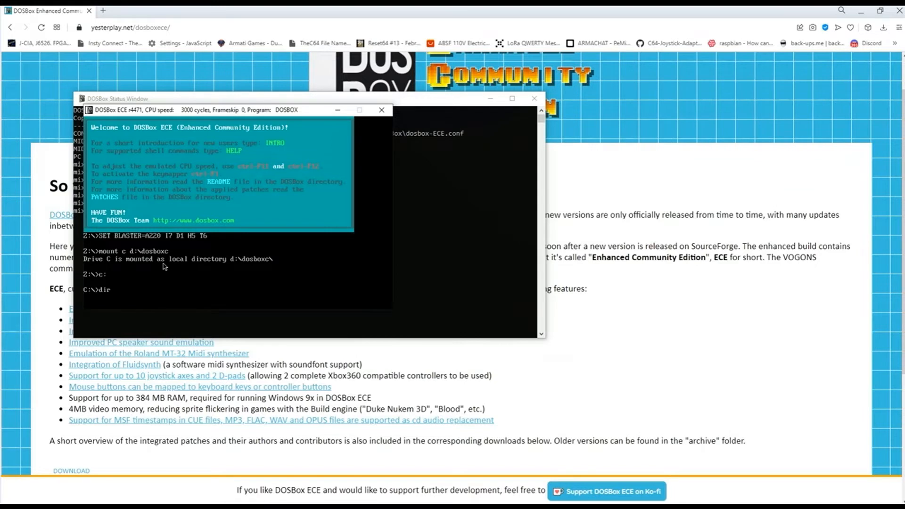
type("dir")
key("Return")
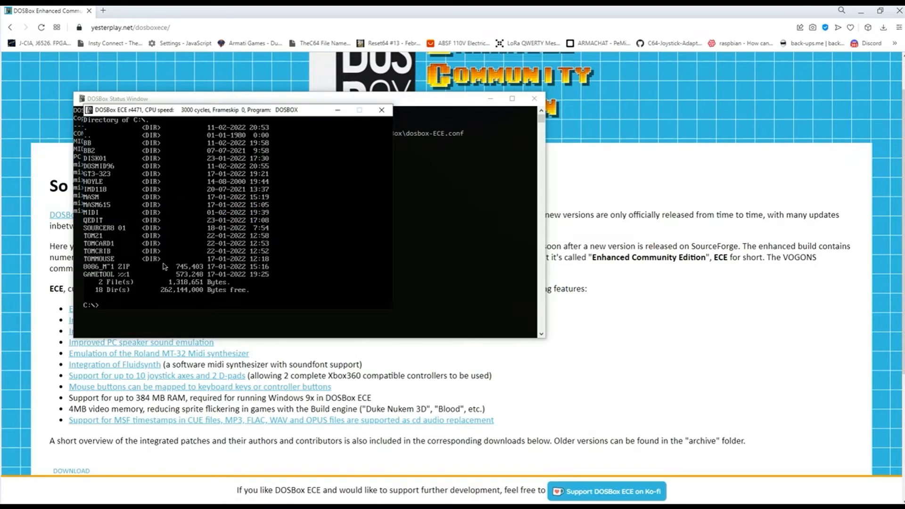
left_click_drag(168, 114, 204, 117)
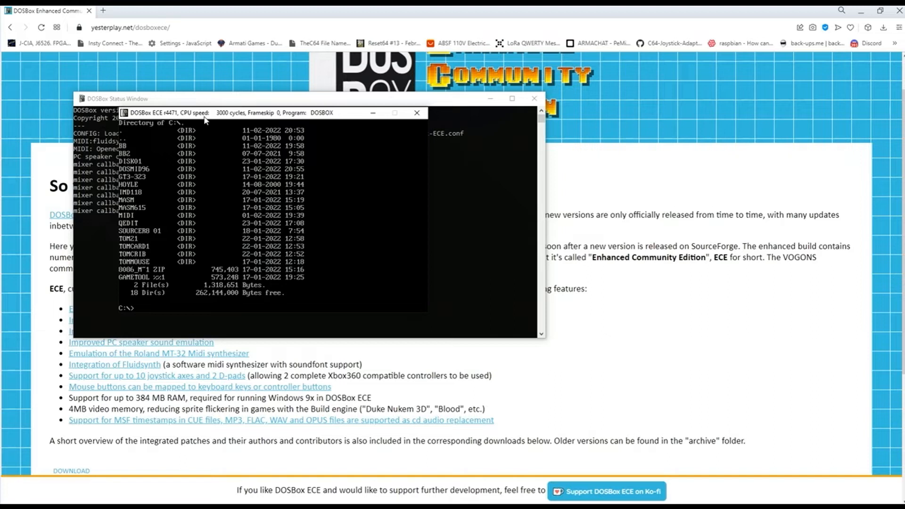
Change to the BB directory, start Band-in-a-Box with bb and dismiss its startup screen
type("cd bb")
key("Return")
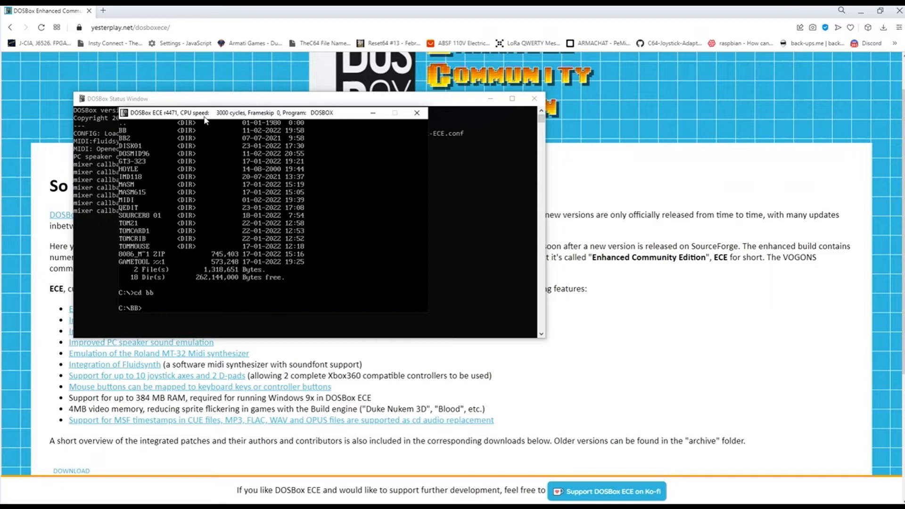
type("bb")
key("Return")
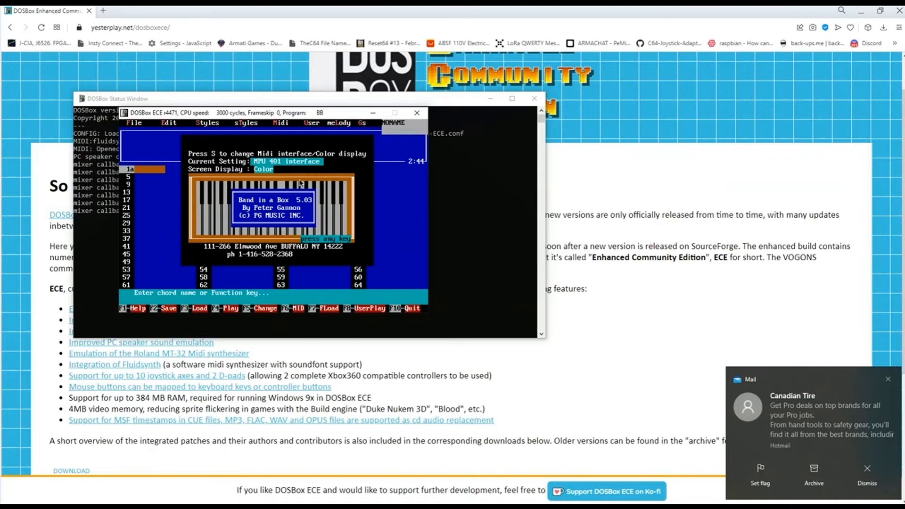
key("space")
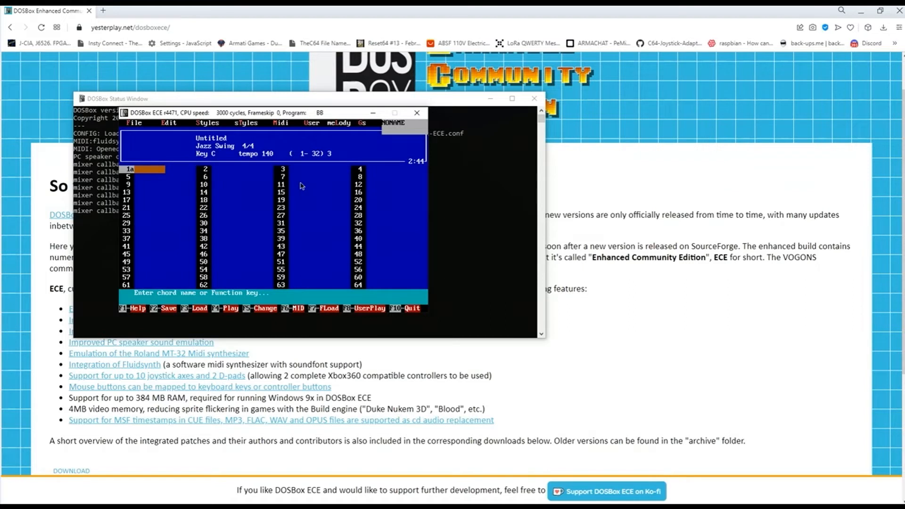
Load the song with melody "Alexander's Rag Time Band" and play part of it before stopping playback
key("alt+f")
key("Down")
key("Down")
key("Down")
key("Down")
key("Down")
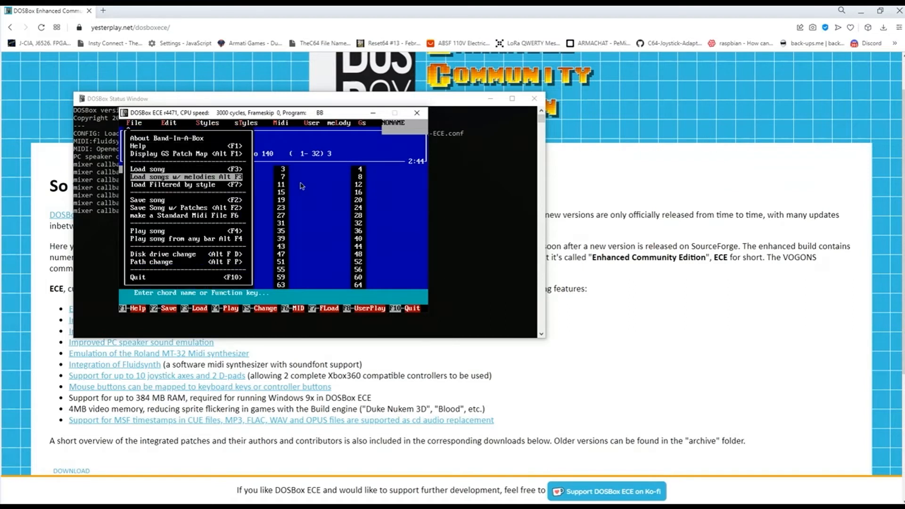
key("Up")
key("Return")
key("Return")
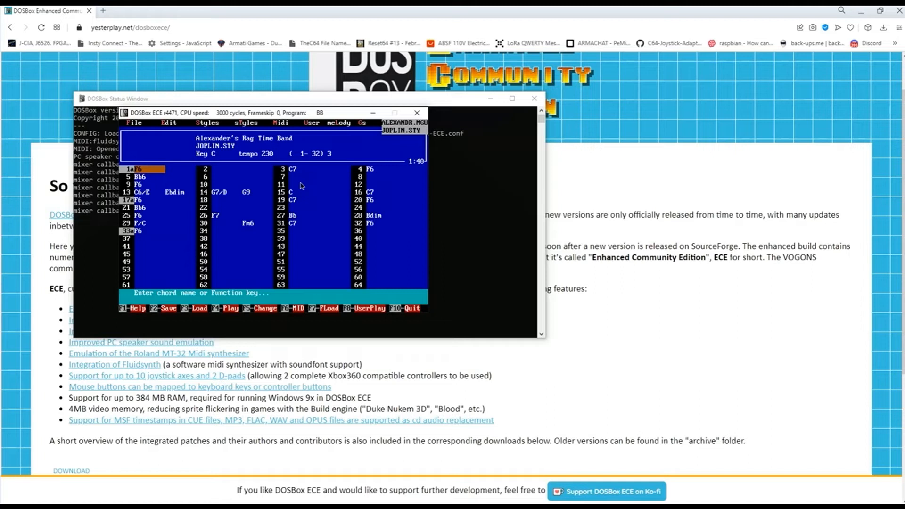
key("F4")
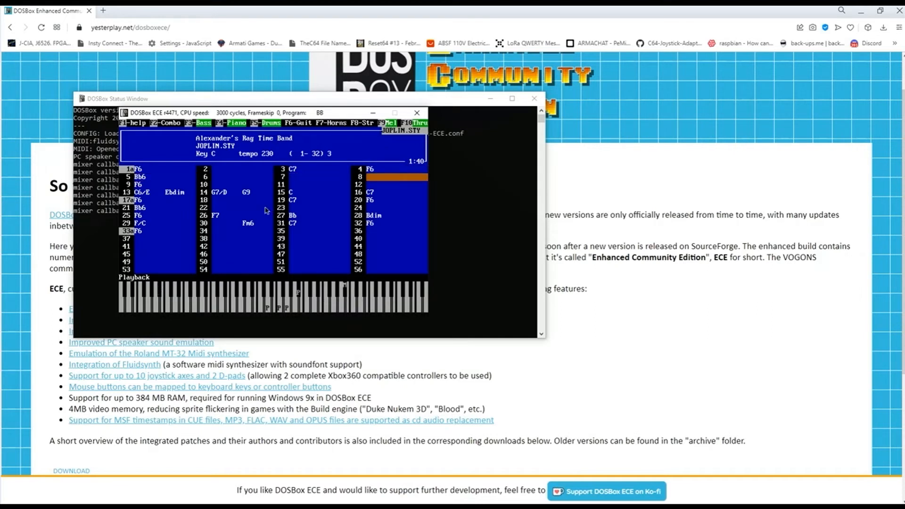
key("Escape")
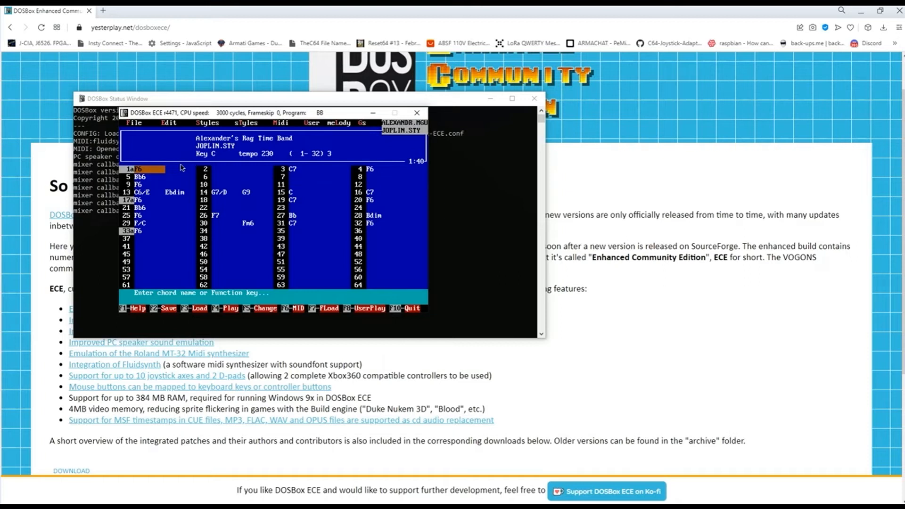
Load the song GOSPEL1.MGU from the list of songs with melodies
key("alt+f")
key("Down")
key("Down")
key("Down")
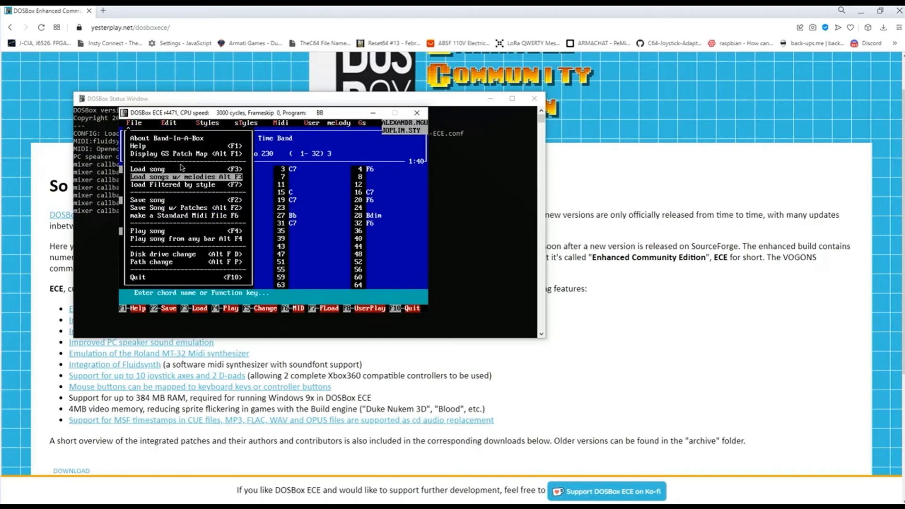
key("Return")
key("Down")
key("Down")
key("Down")
key("Down")
key("Down")
key("Down")
key("Down")
key("Down")
key("Down")
key("Down")
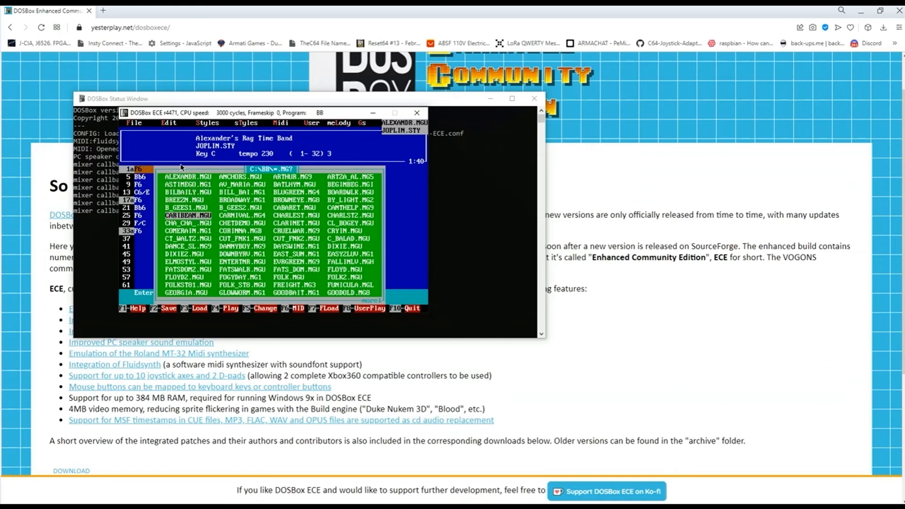
key("Down")
key("Down")
key("Down")
key("Down")
key("Down")
key("Down")
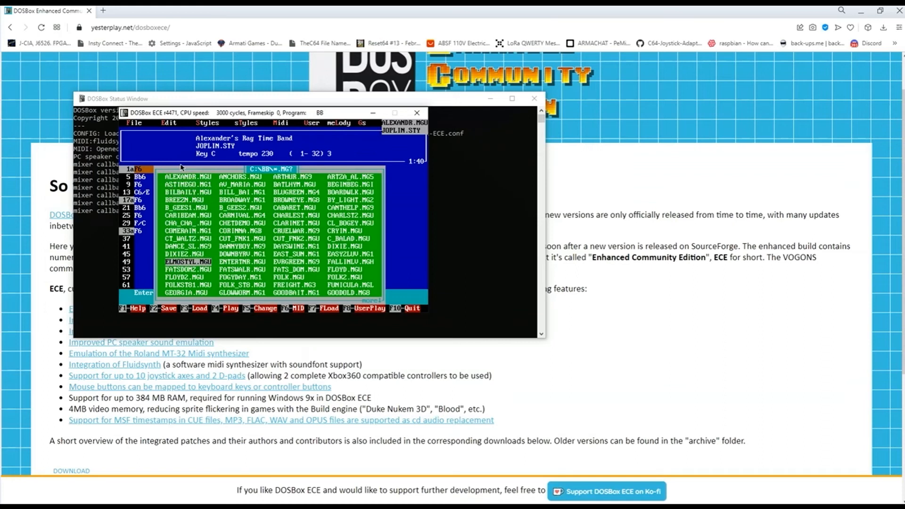
key("Down")
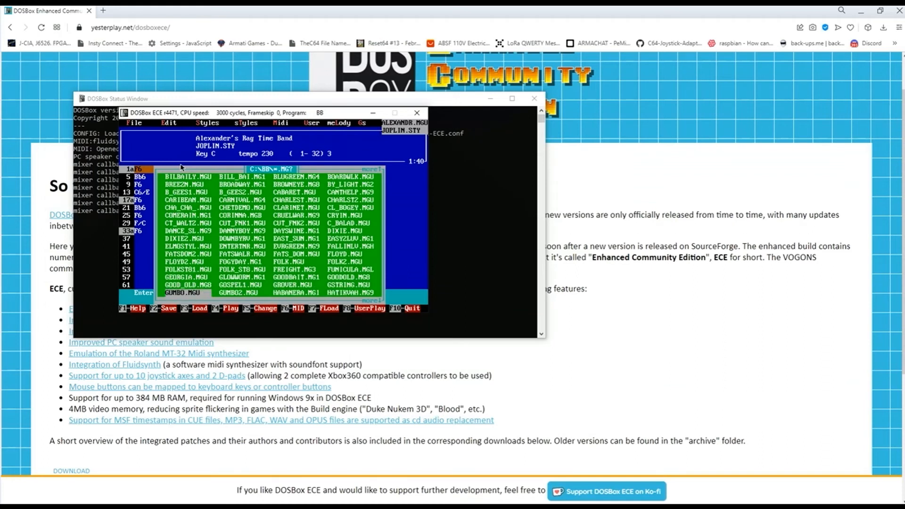
key("Up")
key("Right")
key("Return")
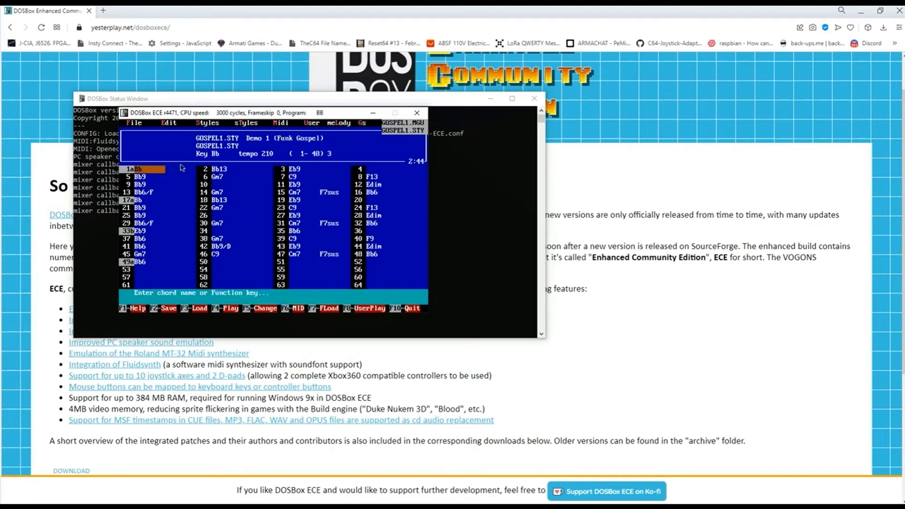
Play the gospel song, showing the bass, piano and guitar parts in turn, and stop playback
key("F4")
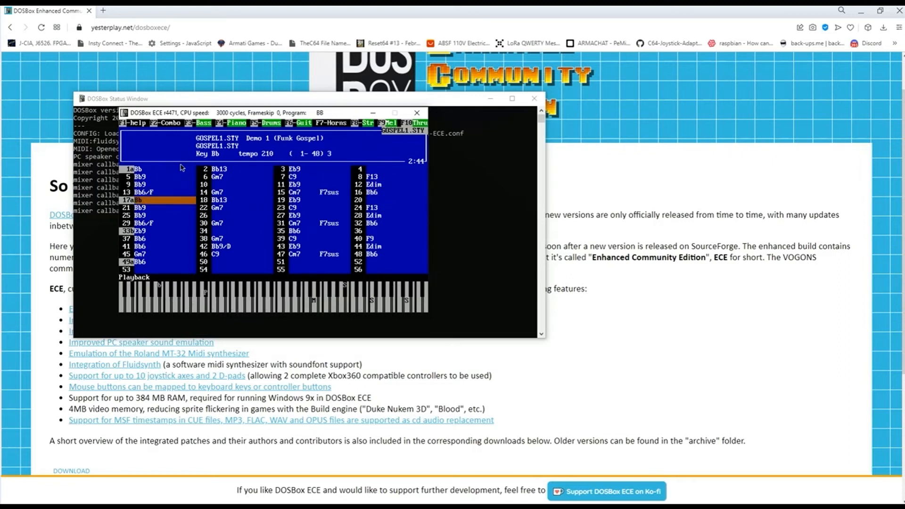
key("F3")
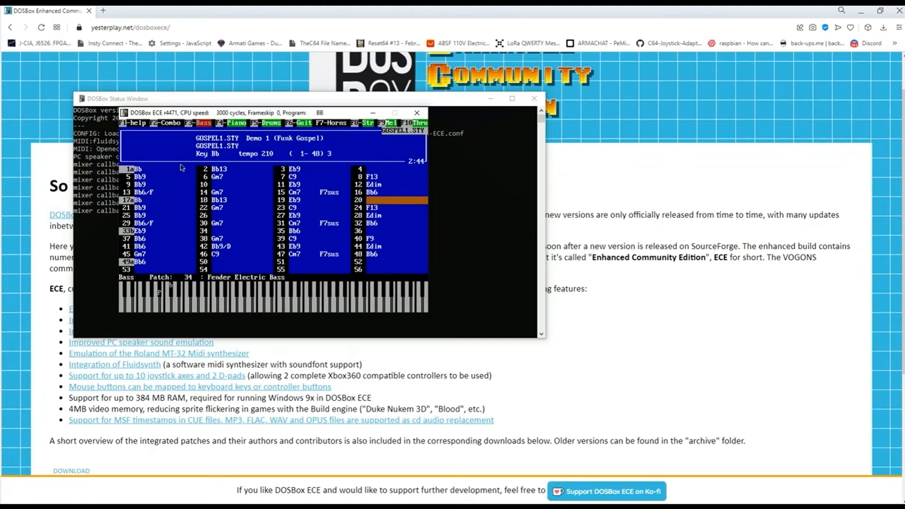
key("F4")
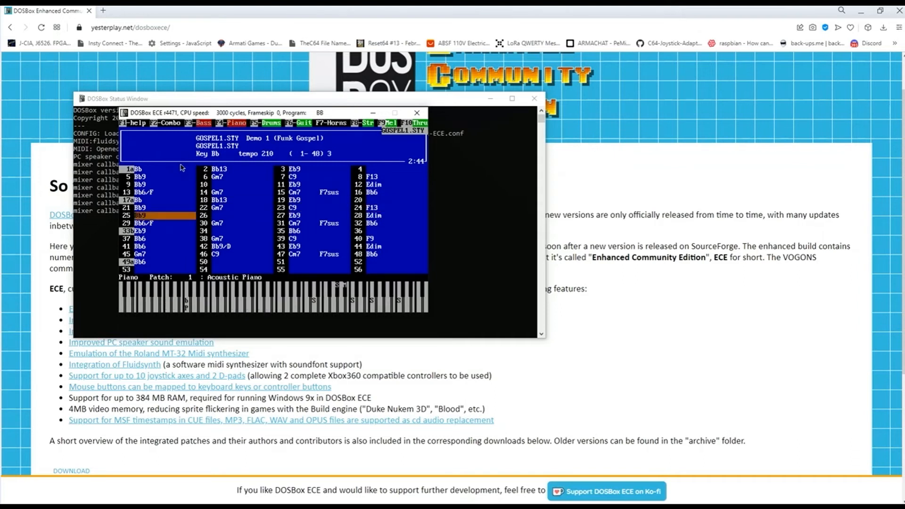
key("F6")
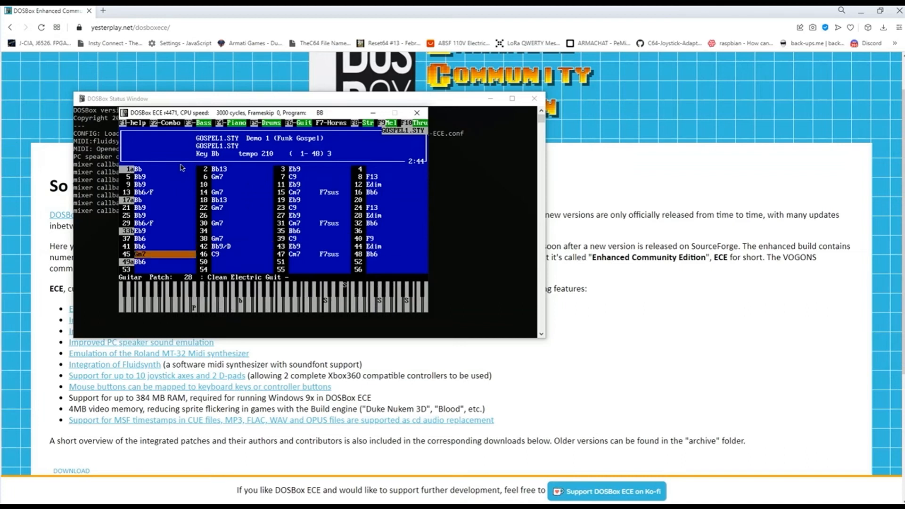
key("Escape")
Quit Band-in-a-Box and confirm the exit to DOS
key("alt+f")
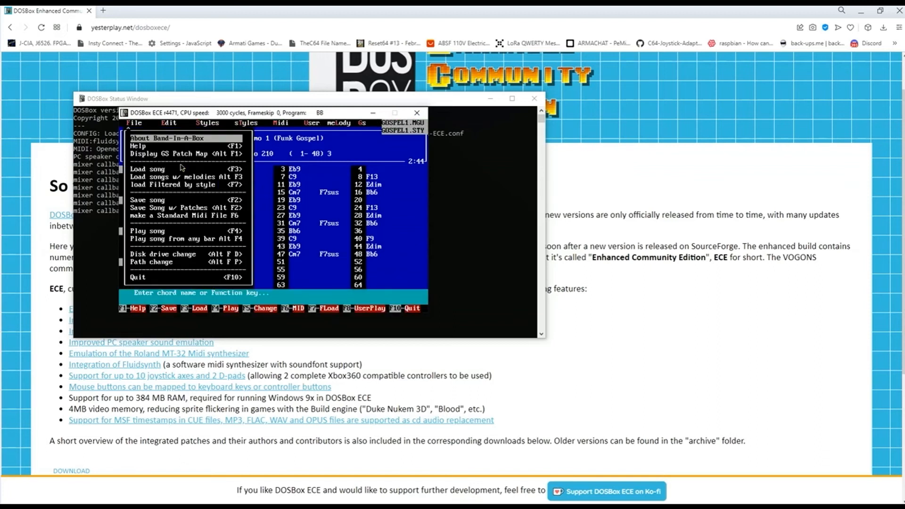
key("Up")
key("Return")
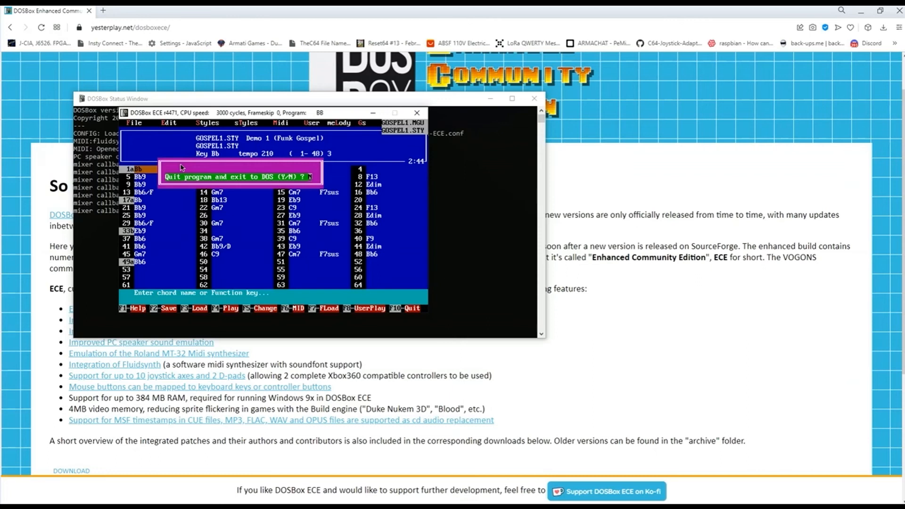
key("y")
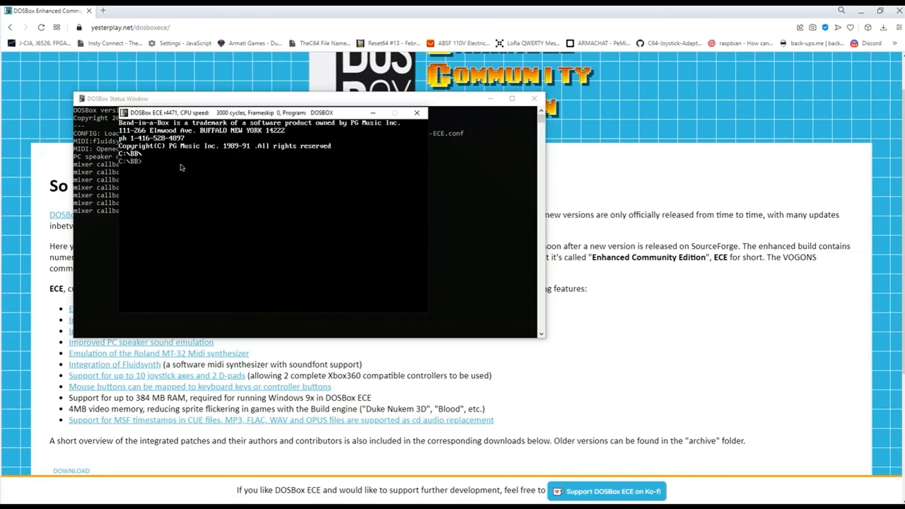
Start Band-in-a-Box from the BB directory so that it asks for the type of MIDI interface
key("Return")
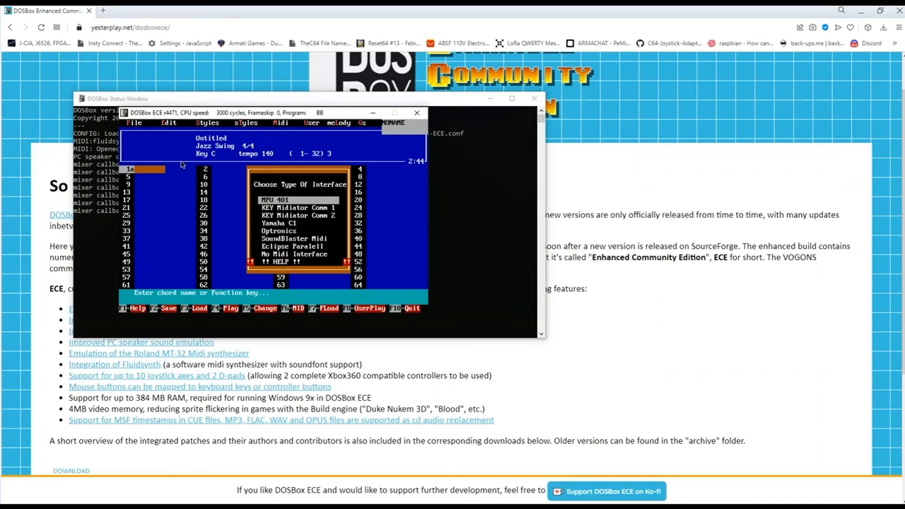
Look through the available interface types, from MPU 401 and the KEY Midiator options to SoundBlaster Midi
key("Down")
key("Down")
key("Down")
key("Up")
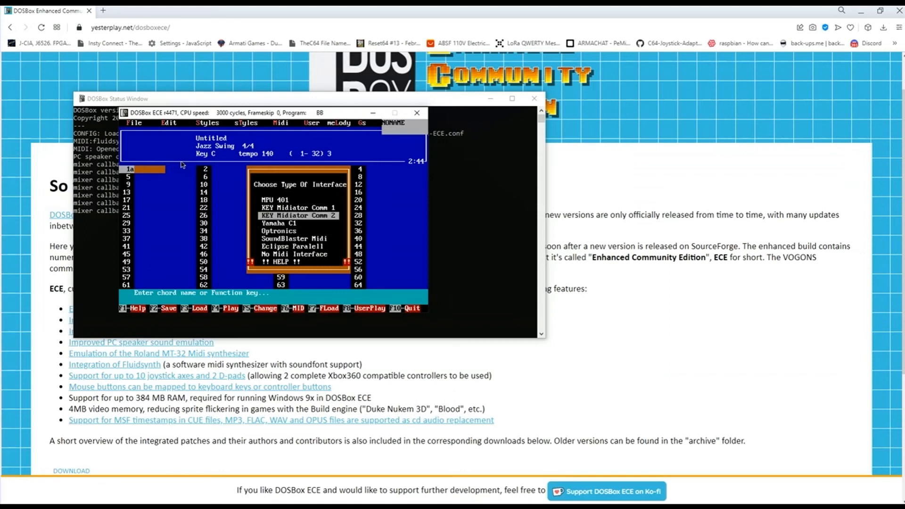
key("Up")
key("Up")
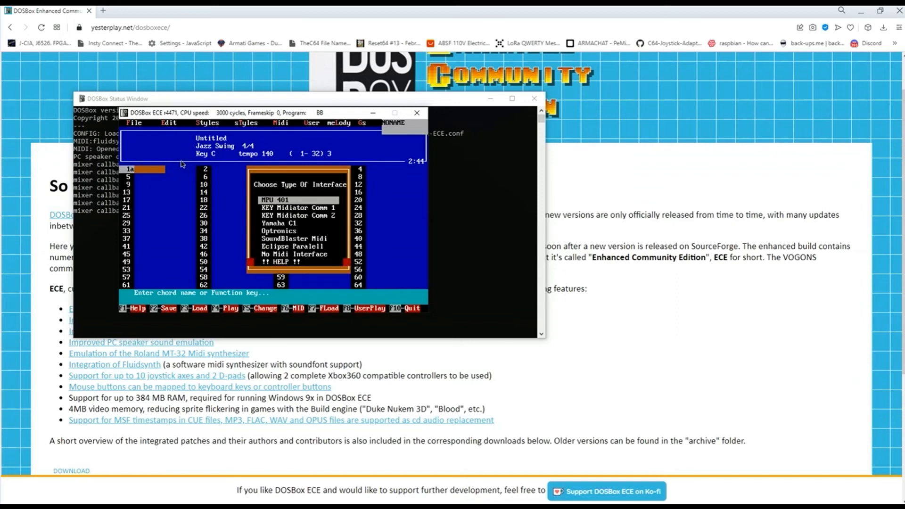
key("Down")
key("Down")
key("Up")
key("Up")
key("Down")
key("Down")
key("Down")
key("Down")
key("Down")
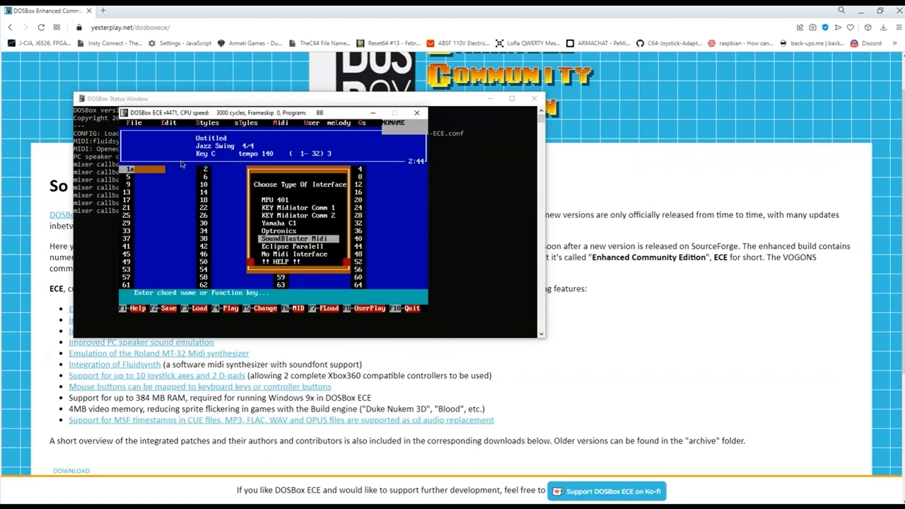
key("Up")
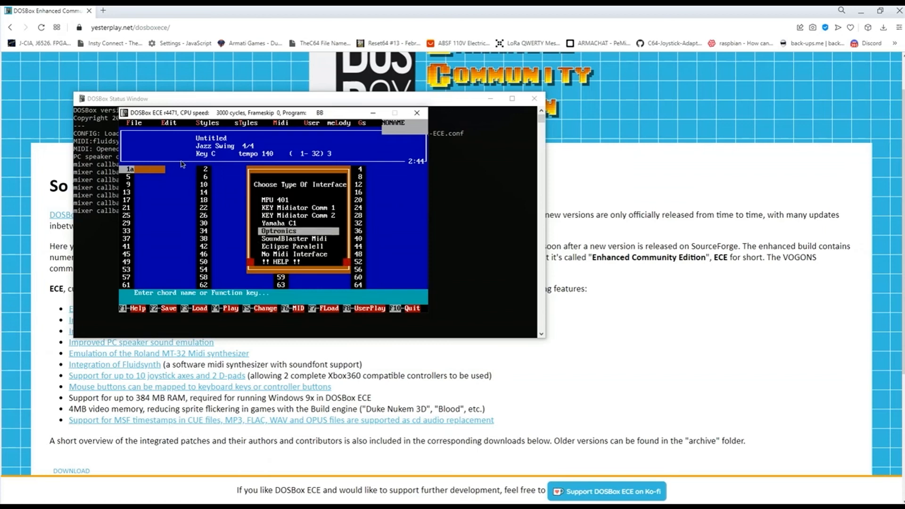
key("Up")
key("Up")
key("Up")
key("Up")
key("Up")
key("Up")
key("Up")
key("Up")
key("Up")
key("Up")
key("Up")
key("Up")
key("Up")
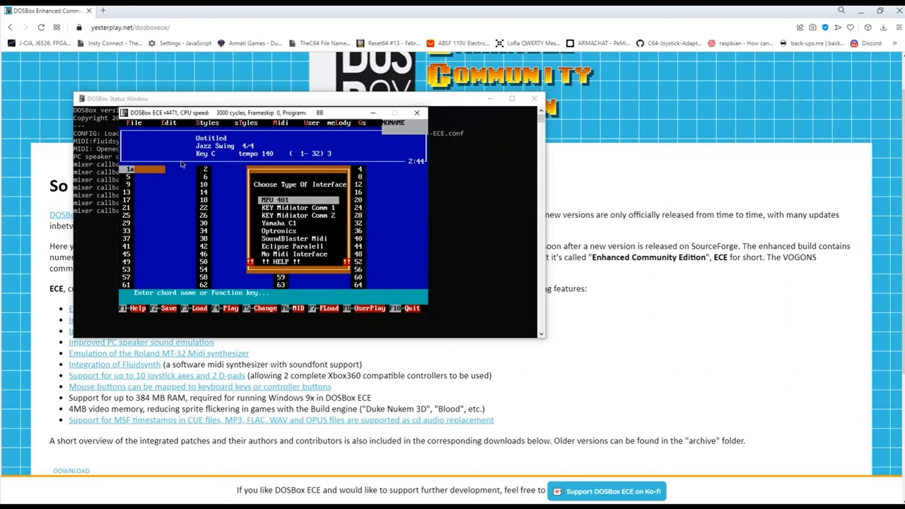
key("Down")
key("Down")
key("Down")
key("Down")
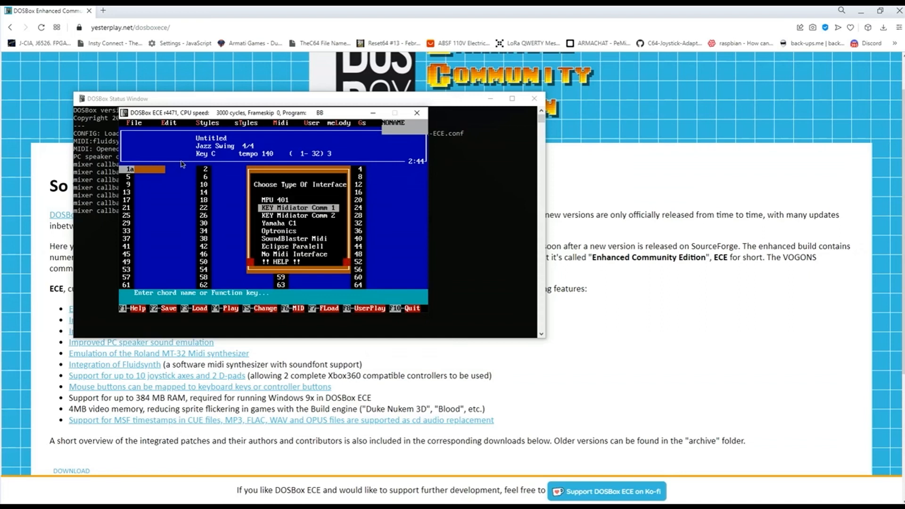
key("Up")
key("Up")
key("Up")
key("Up")
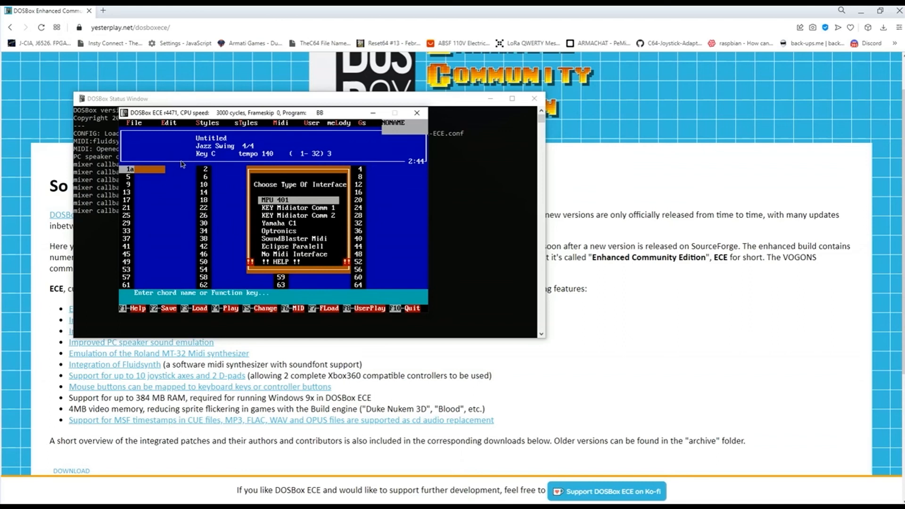
Set the interface type to SoundBlaster Midi with color display support and save the setting in intrface.bb
key("Down")
key("Down")
key("Down")
key("Down")
key("Down")
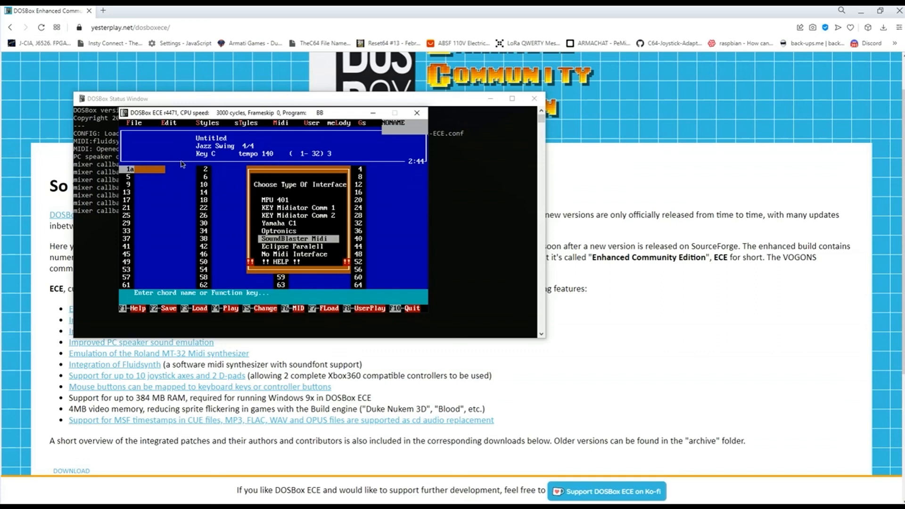
key("Return")
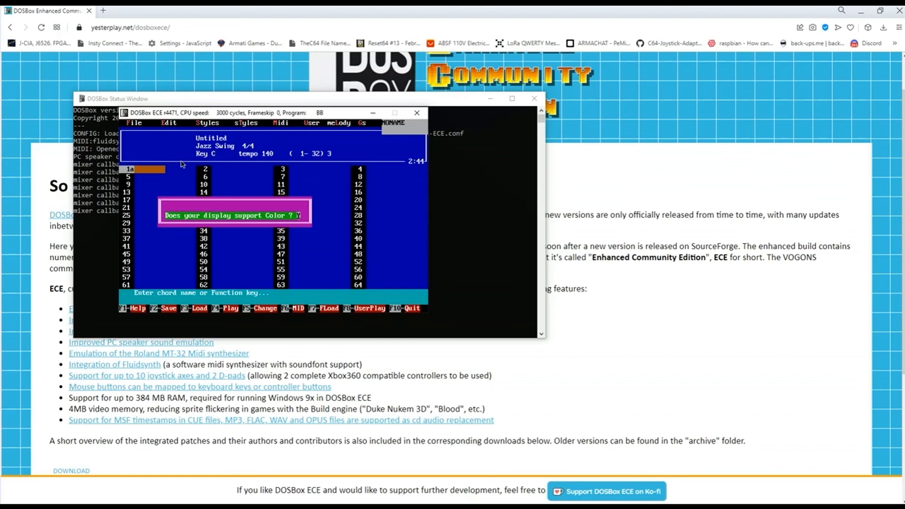
key("Return")
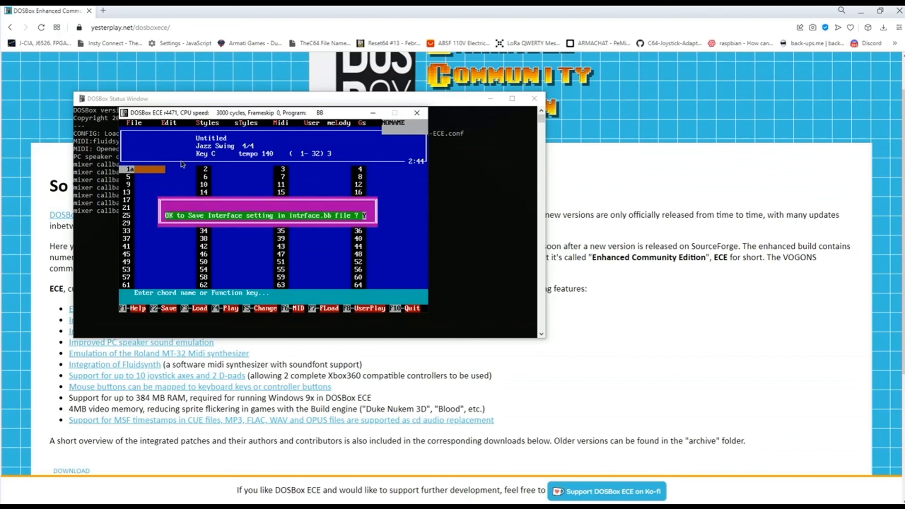
key("Return")
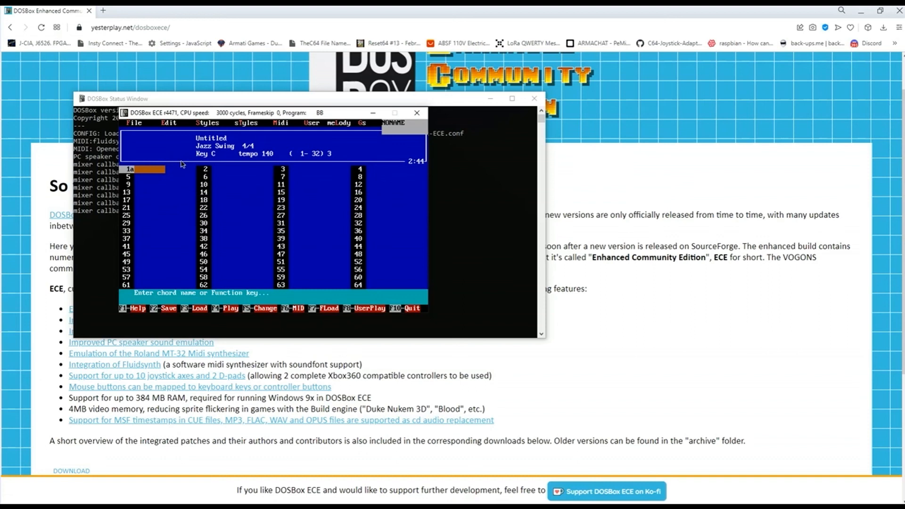
Exit Band-in-a-Box to the DOS prompt and shift the DOSBox window slightly to uncover more of the status window's text
key("alt+f")
key("F10")
key("y")
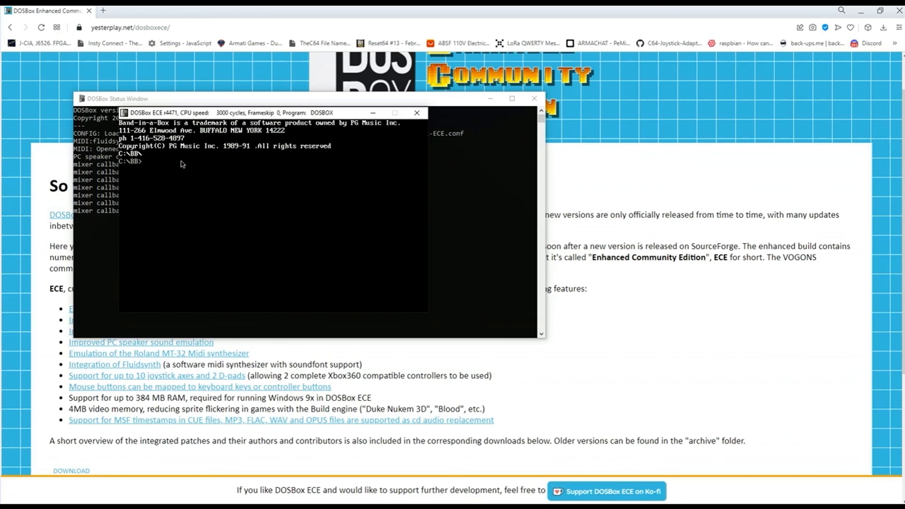
left_click_drag(310, 114, 343, 116)
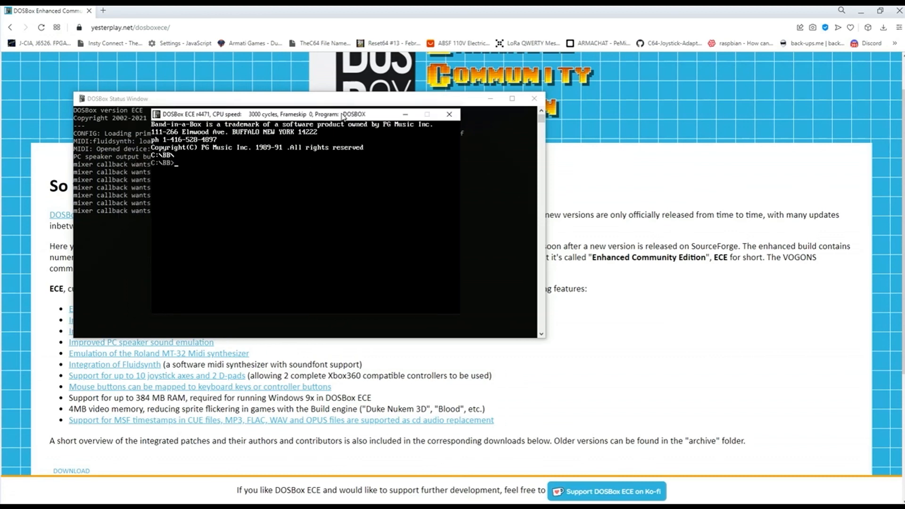